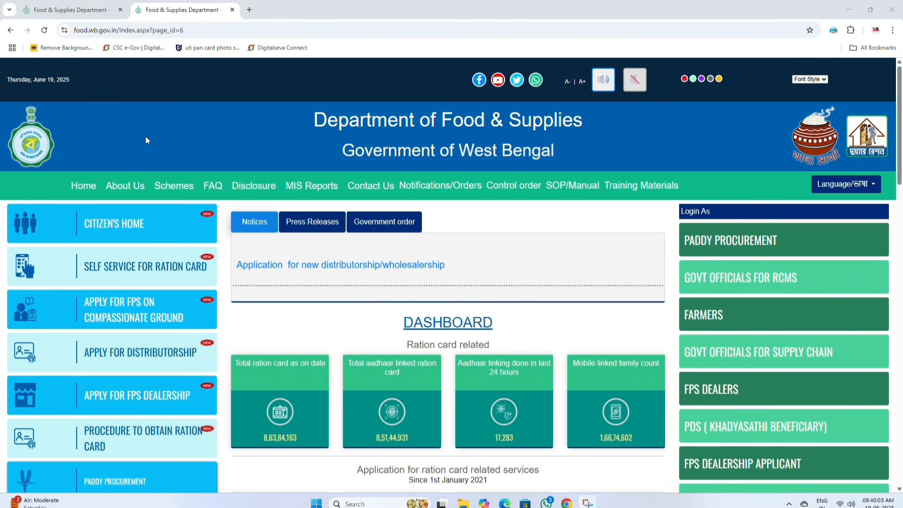
Go through Citizen's Home, Ration Card Related Corner and Services Requiring Office Approval to Apply Online
click(37, 226)
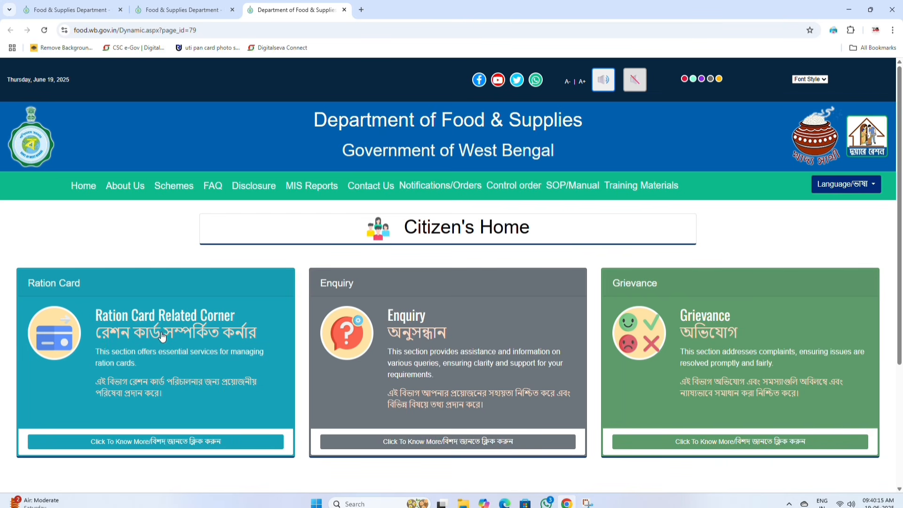
click(132, 337)
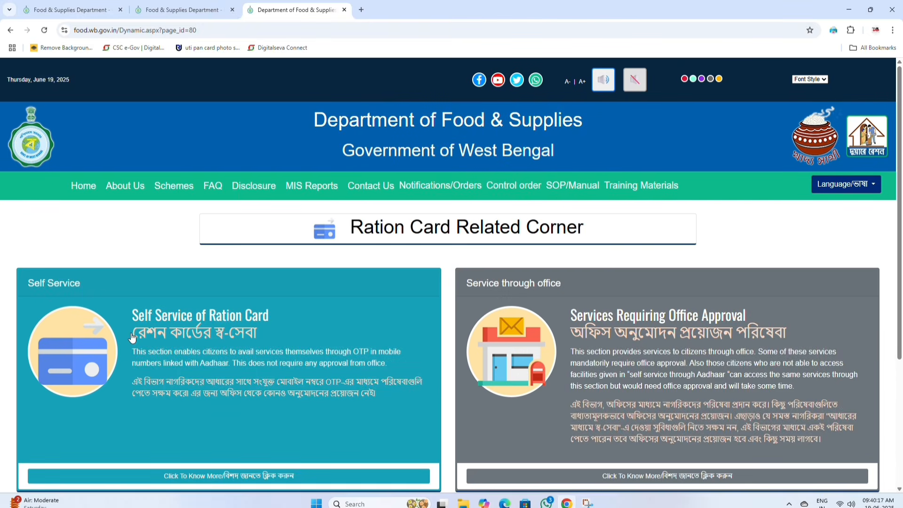
scroll(133, 337, down, 1)
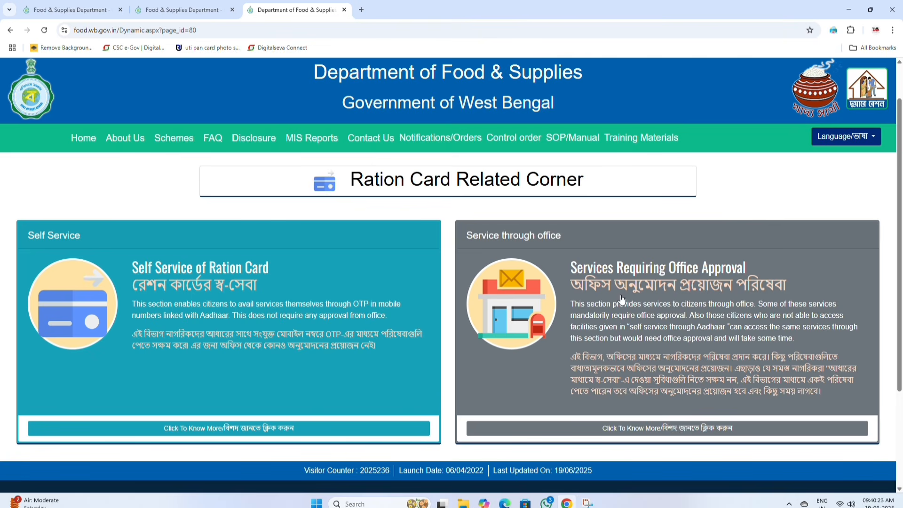
click(642, 296)
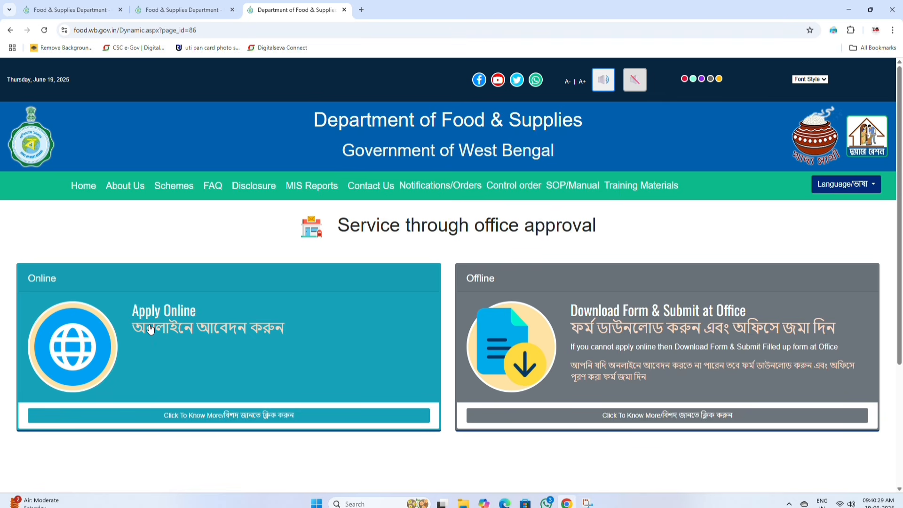
click(182, 331)
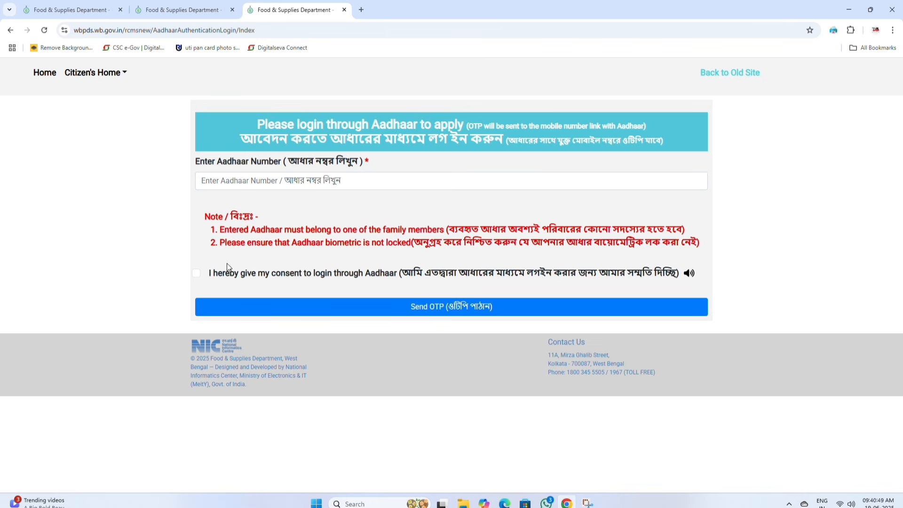
Give consent for Aadhaar login and request an OTP for the entered Aadhaar number
click(196, 274)
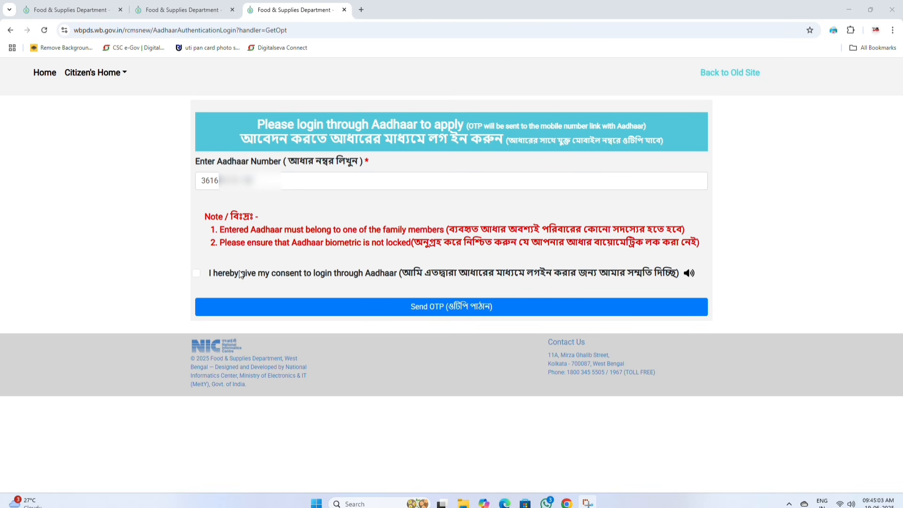
click(197, 274)
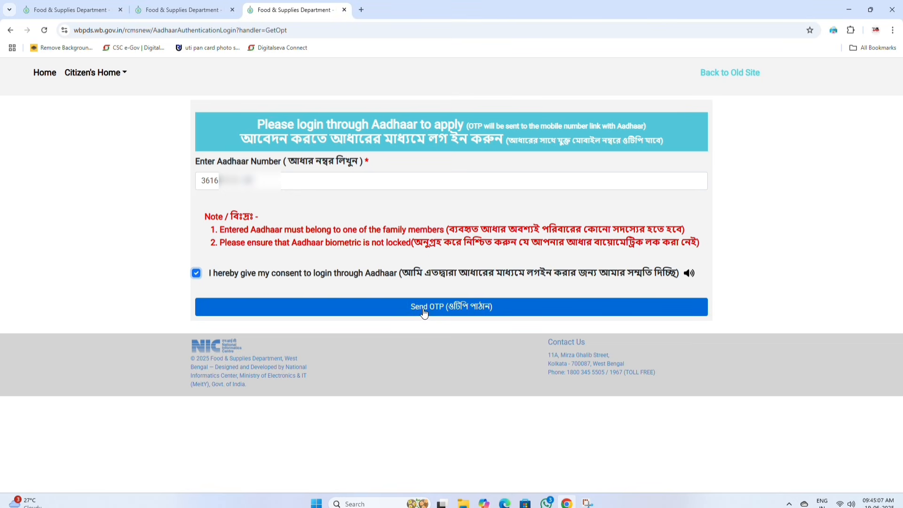
click(451, 312)
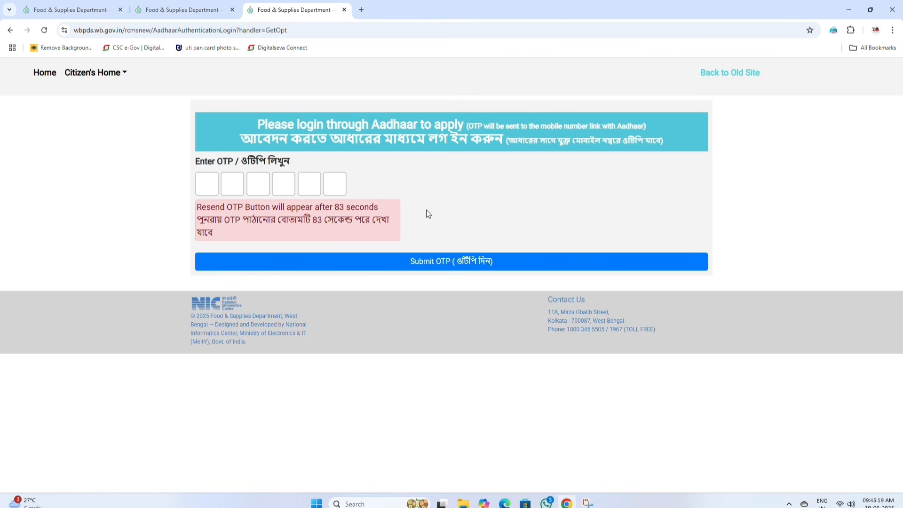
Enter the received six-digit OTP and submit it to log in
click(208, 184)
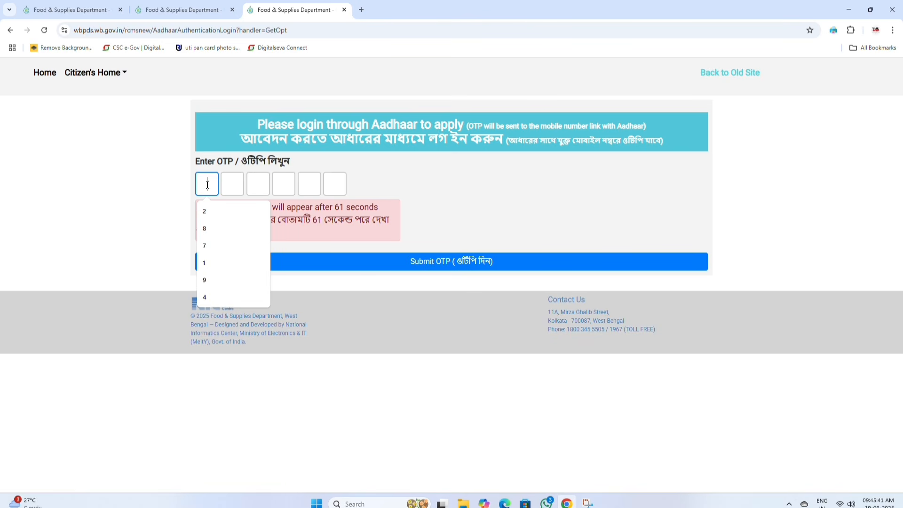
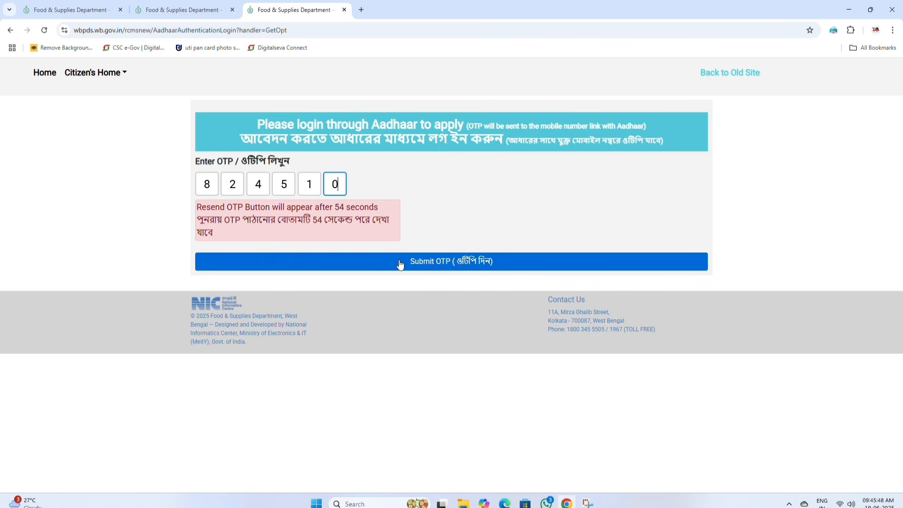
click(444, 262)
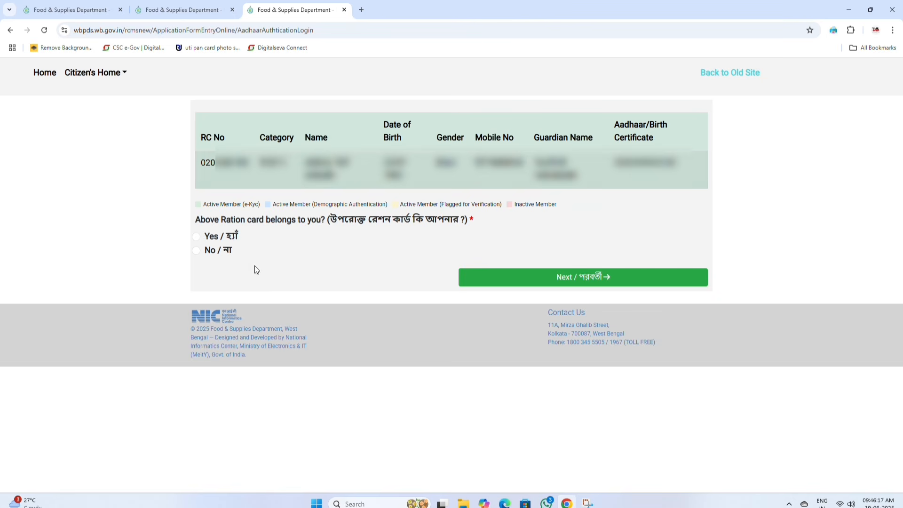
Answer Yes that the ration card is yours and browse the dashboard's form list
click(197, 238)
click(590, 281)
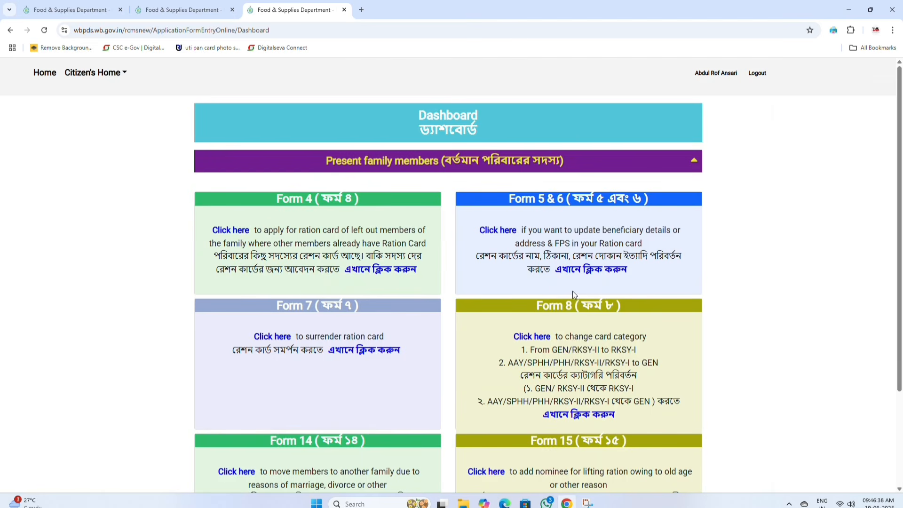
scroll(470, 293, down, 2)
scroll(470, 292, down, 2)
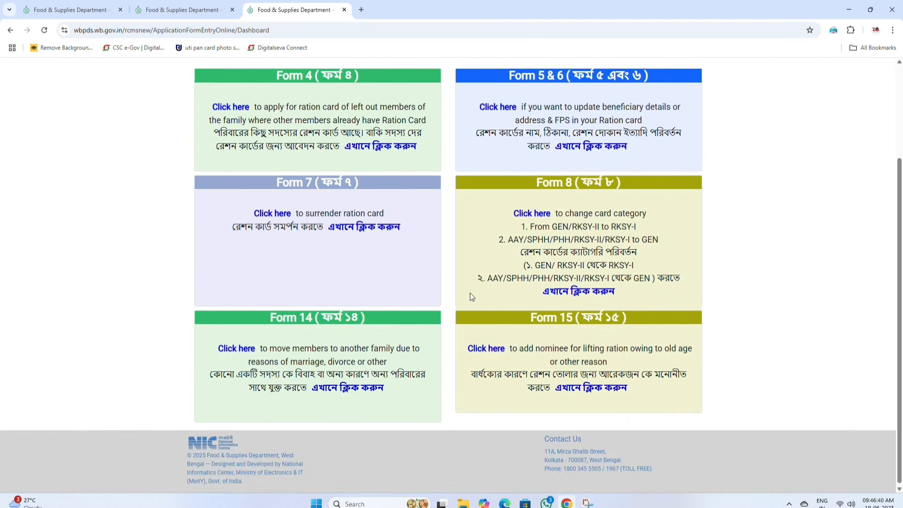
scroll(470, 293, up, 3)
scroll(470, 293, down, 1)
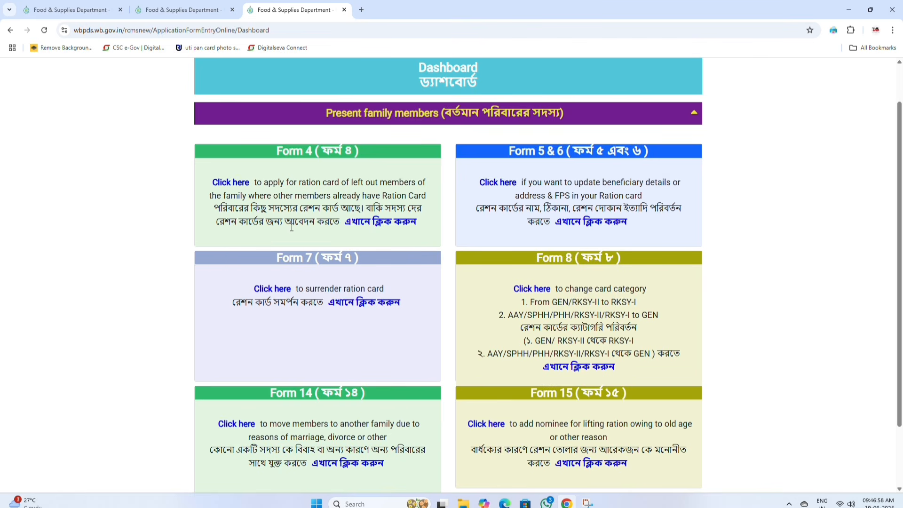
Start a Form 4 left-out member application and review the existing family members list
click(385, 224)
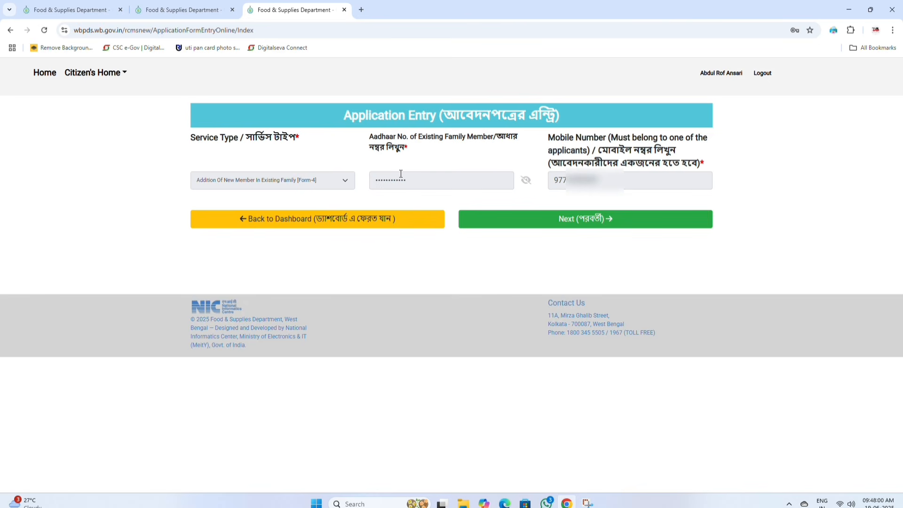
click(585, 225)
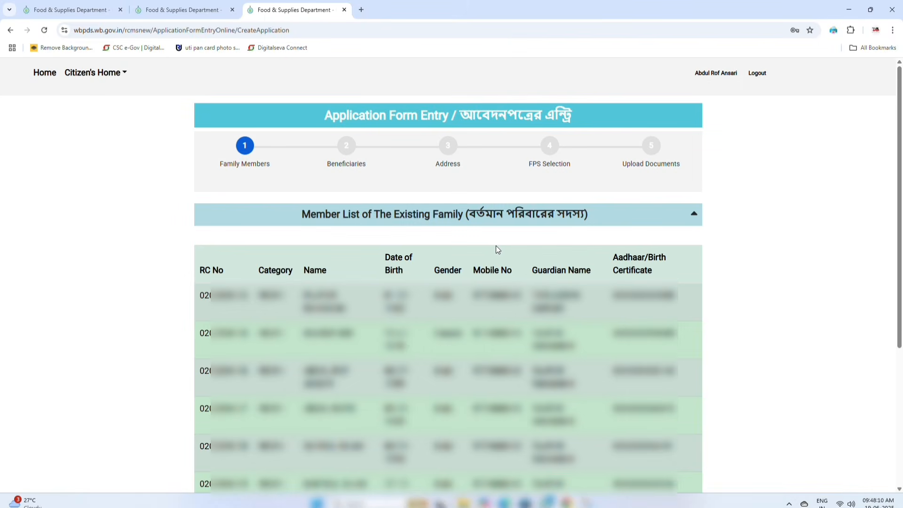
scroll(482, 254, down, 1)
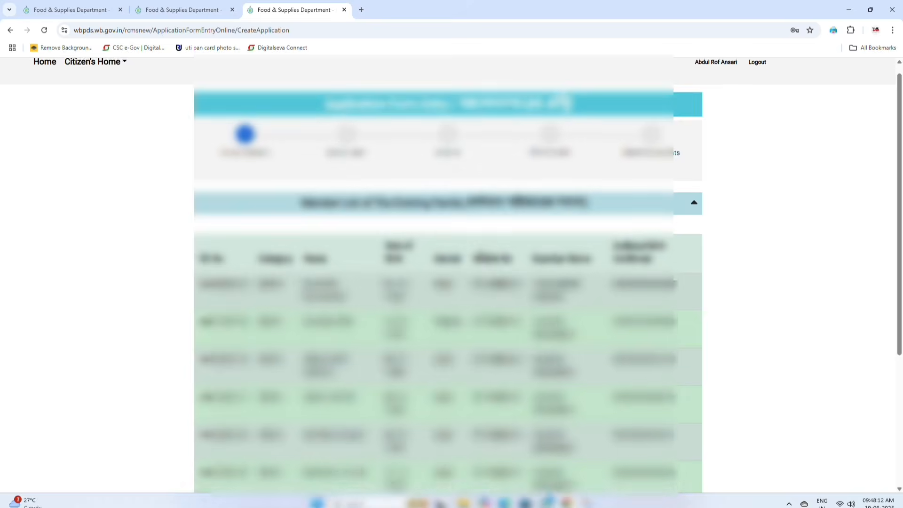
scroll(481, 253, down, 1)
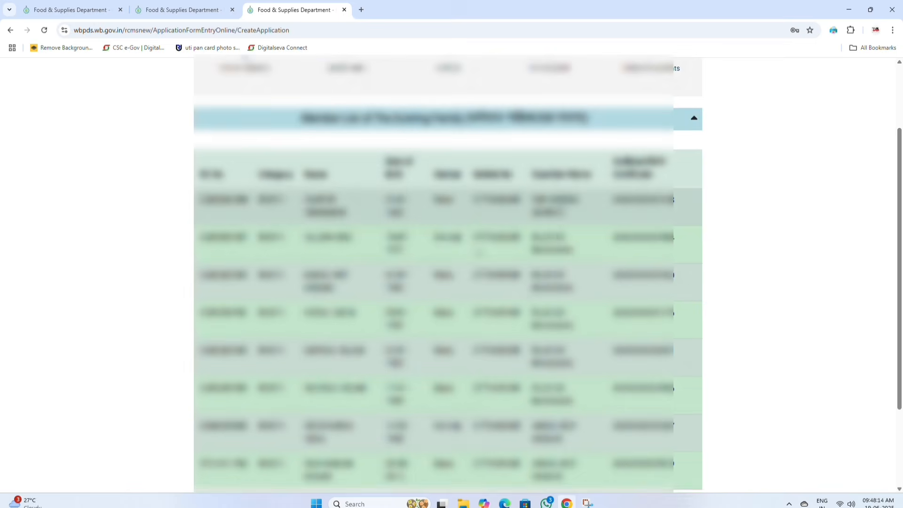
scroll(481, 252, down, 1)
scroll(480, 254, down, 1)
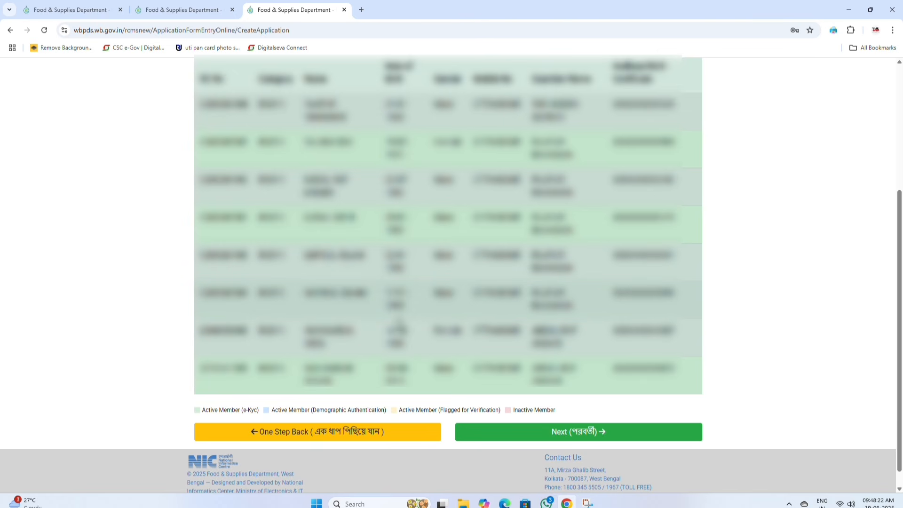
At Beneficiaries, keep Id Type Aadhaar, enter the new member's Aadhaar twice and verify it
click(578, 438)
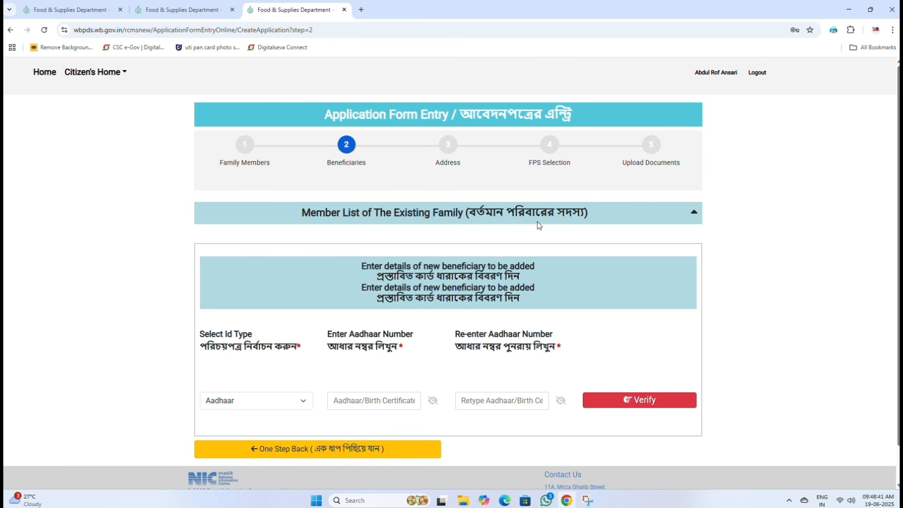
scroll(501, 235, down, 1)
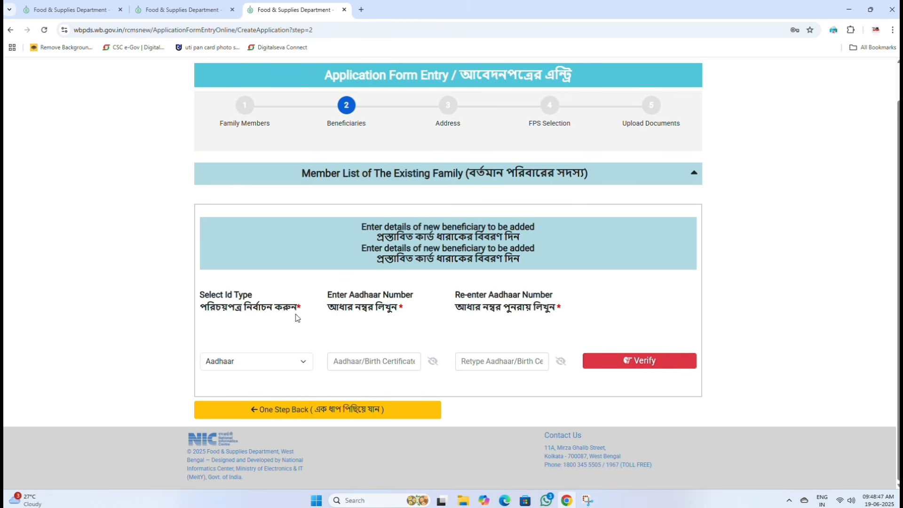
click(295, 366)
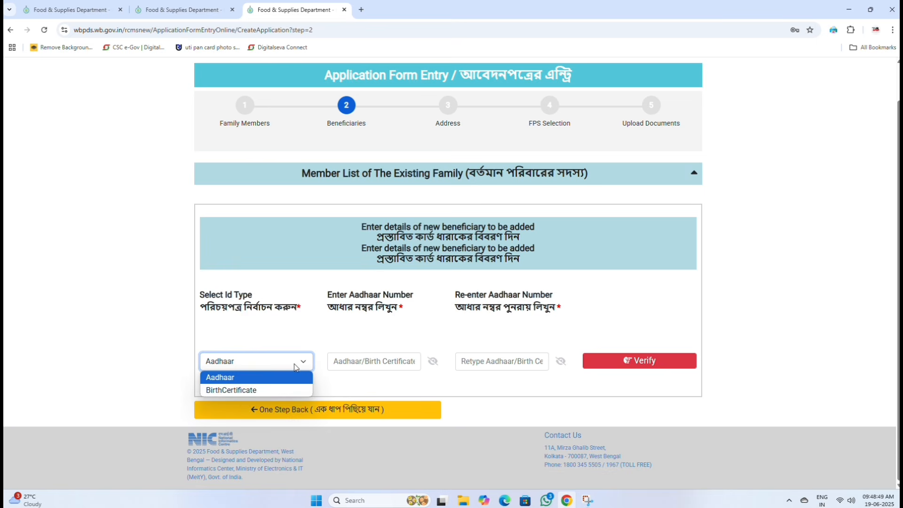
click(246, 379)
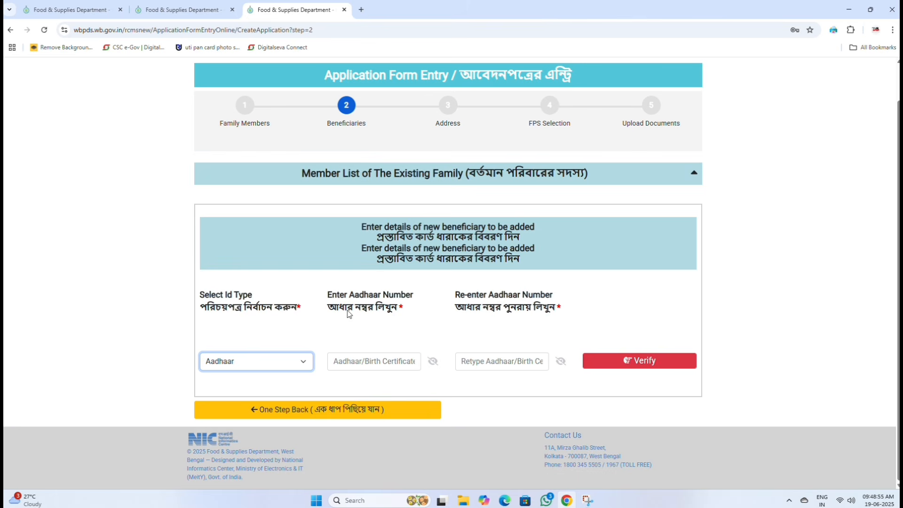
click(356, 360)
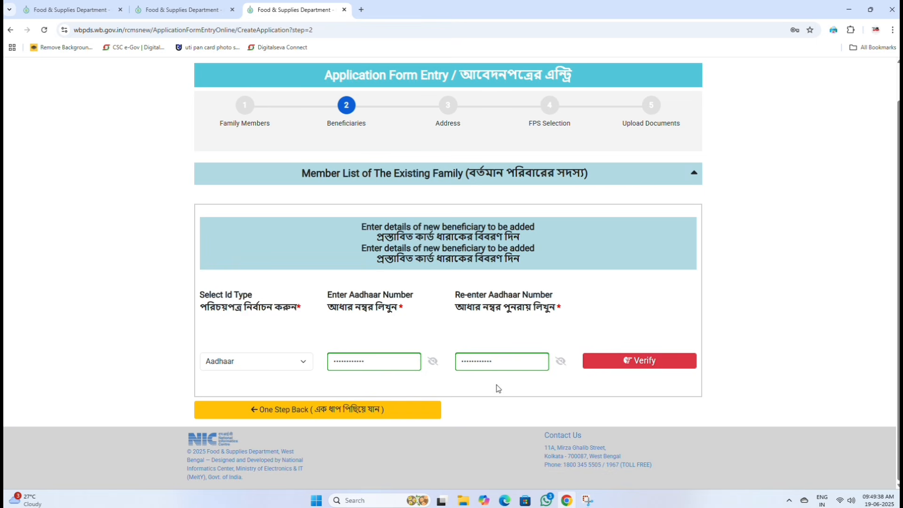
click(646, 362)
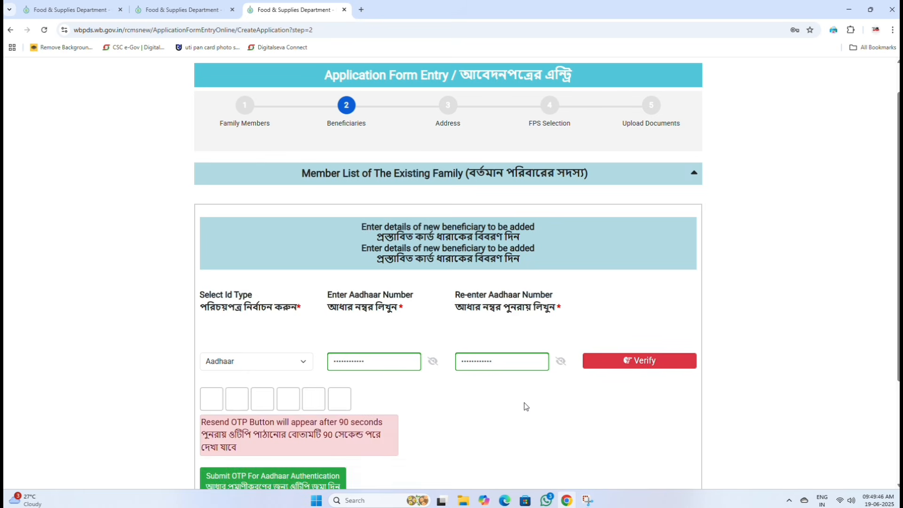
scroll(524, 407, down, 1)
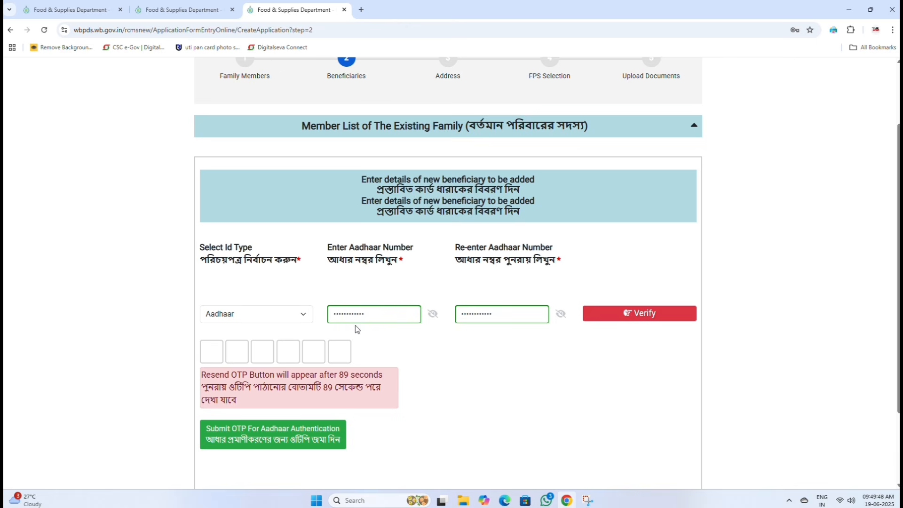
Submit the new member's six-digit Aadhaar OTP to auto-fill name, birth date and gender
click(210, 352)
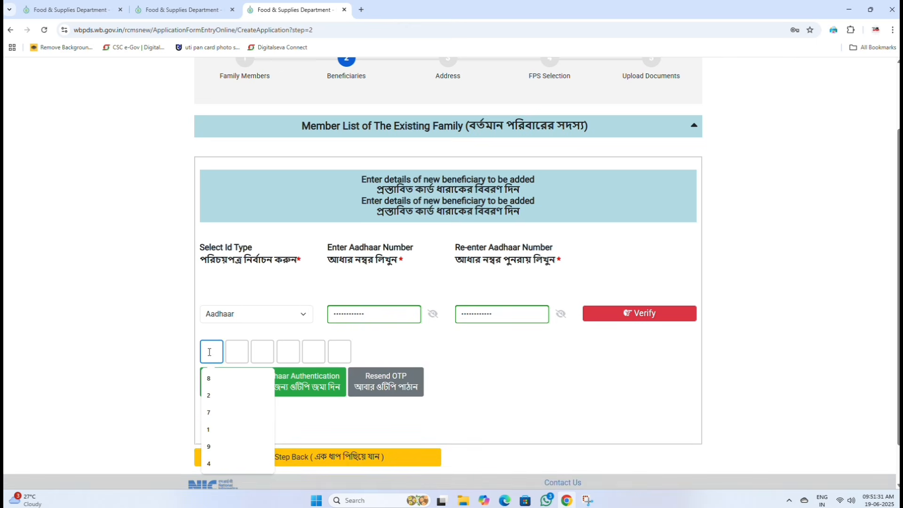
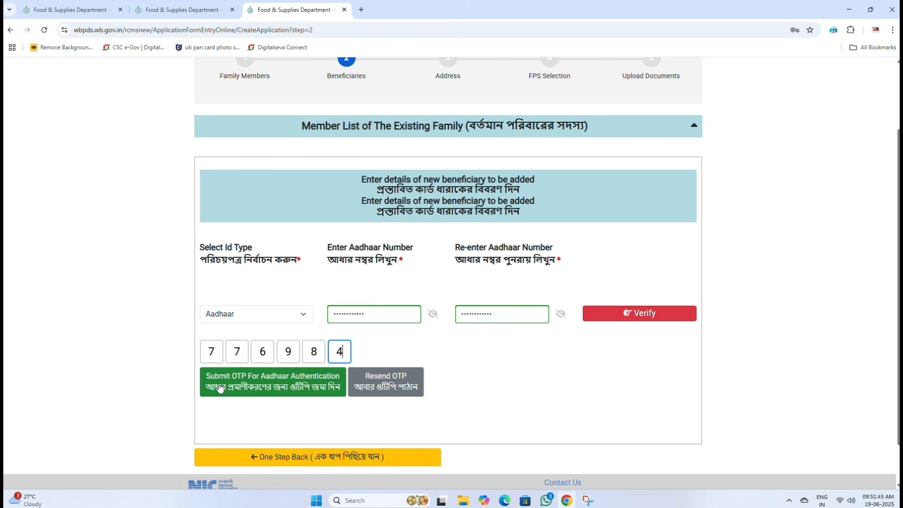
click(276, 388)
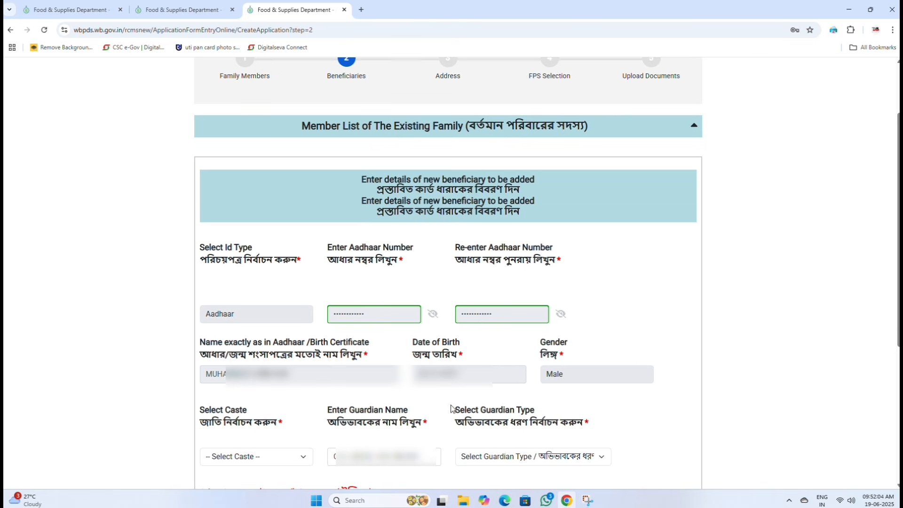
Set the new member's caste to General and guardian type to Father
scroll(349, 401, down, 4)
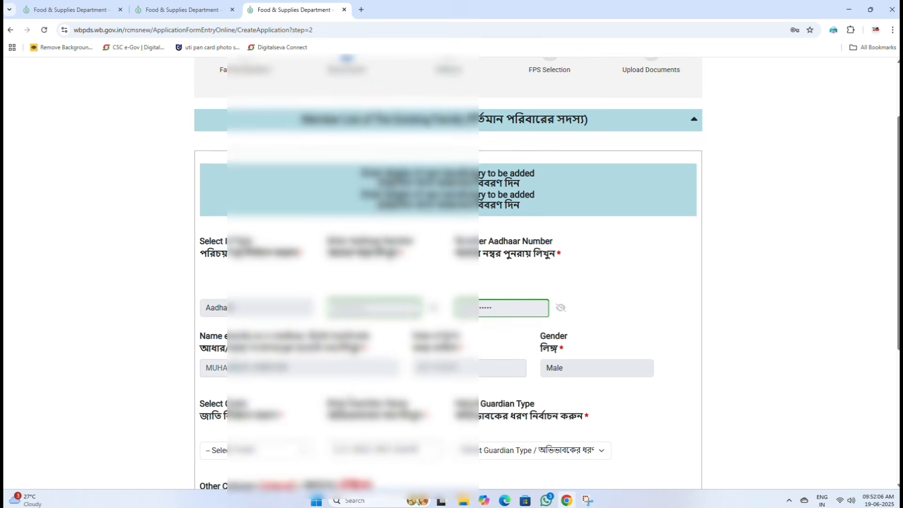
scroll(348, 402, down, 2)
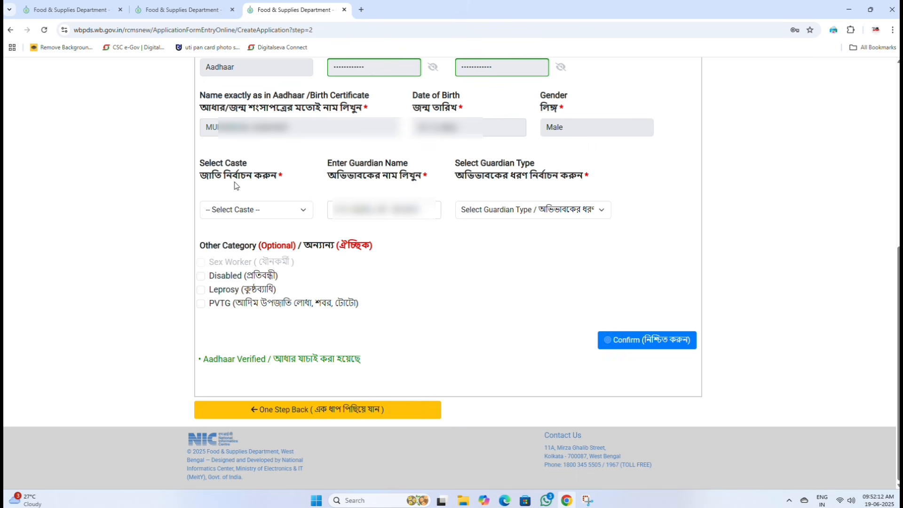
click(267, 213)
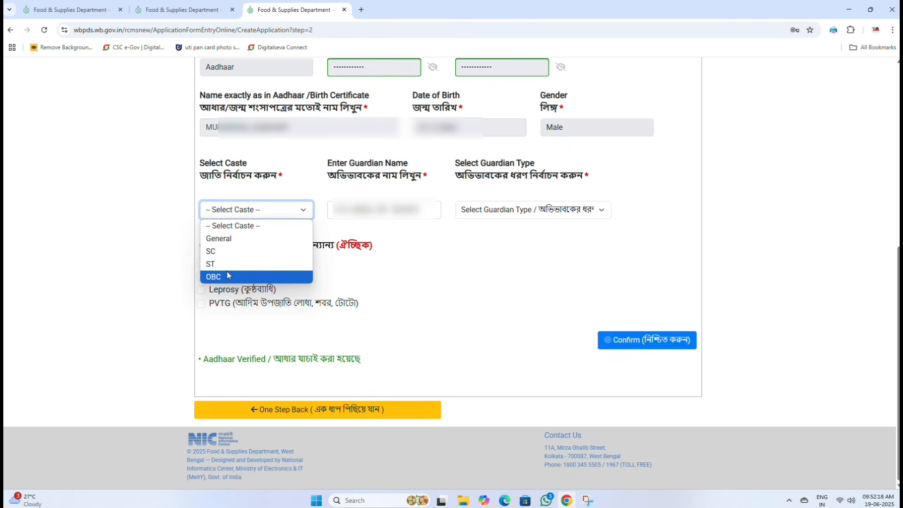
click(239, 239)
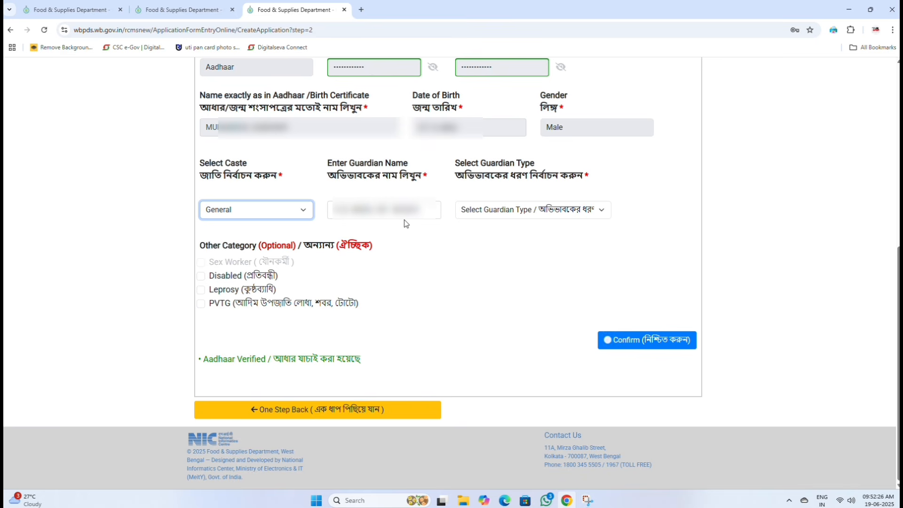
click(579, 211)
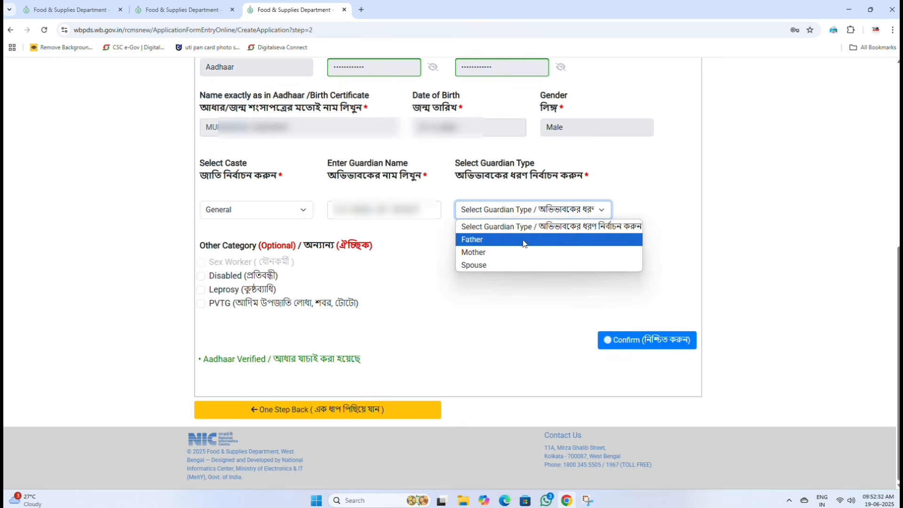
click(503, 245)
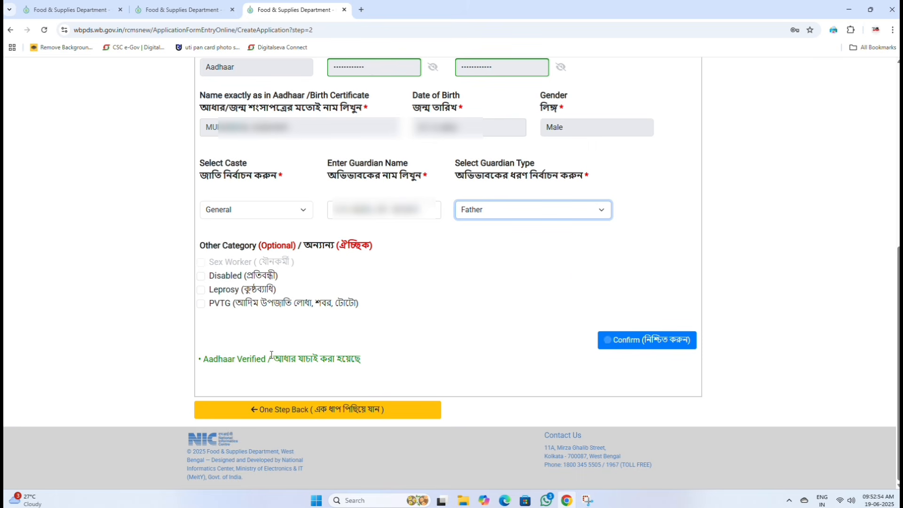
Confirm the new member's details, tick both declarations, and proceed to the next step
click(656, 346)
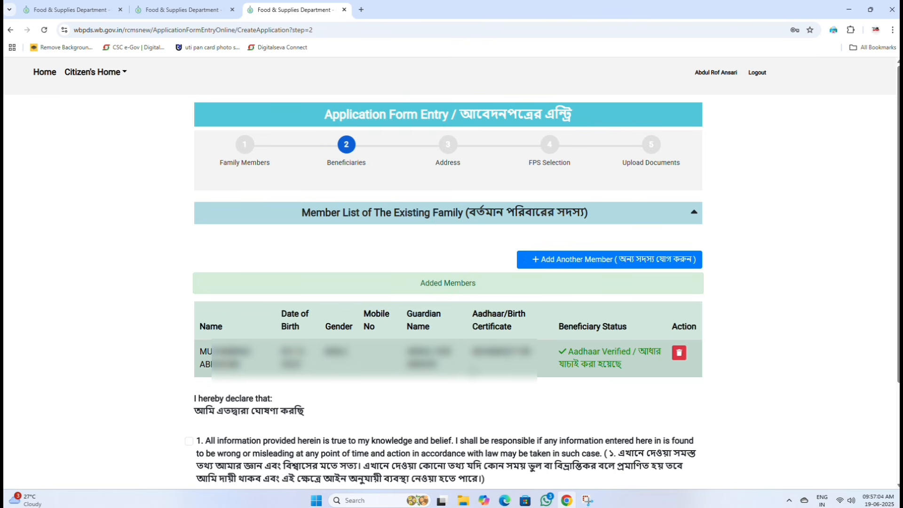
scroll(416, 393, down, 3)
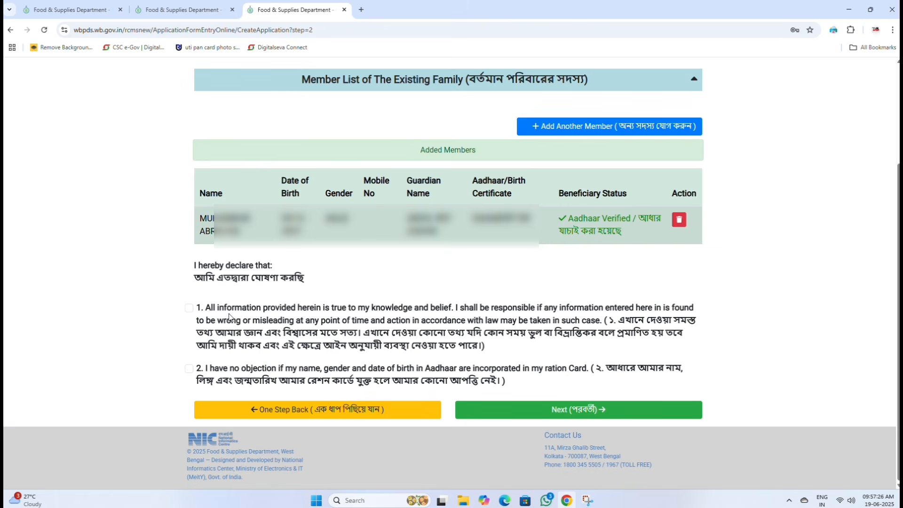
click(189, 308)
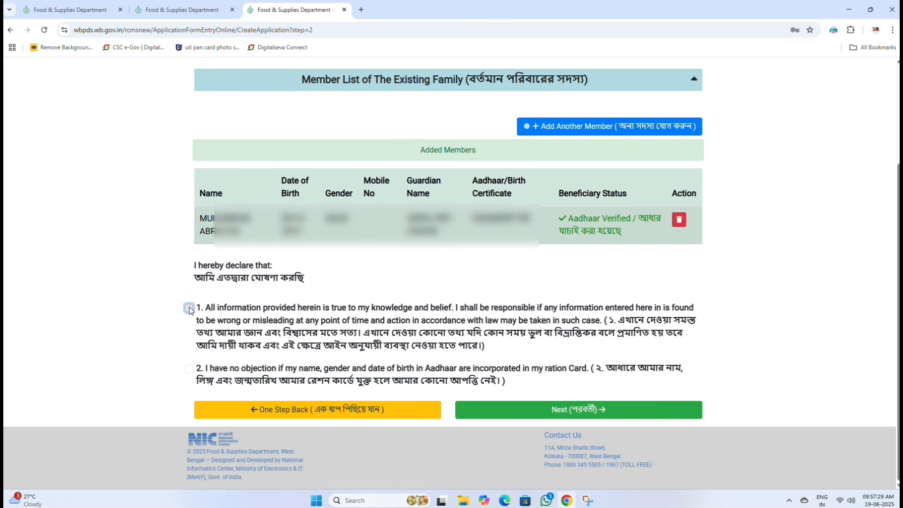
click(188, 369)
click(584, 414)
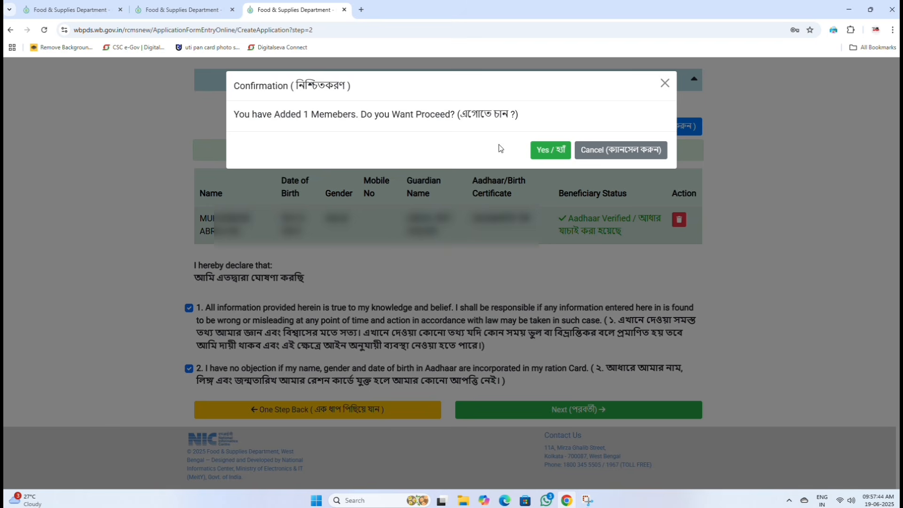
Agree to proceed with 1 added member, review the Address Details form, and continue
click(550, 153)
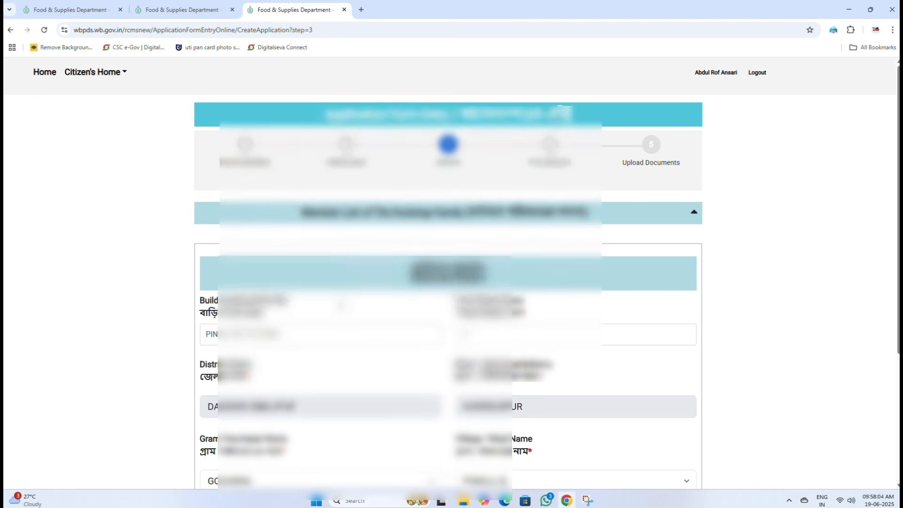
scroll(340, 305, down, 3)
scroll(340, 306, down, 1)
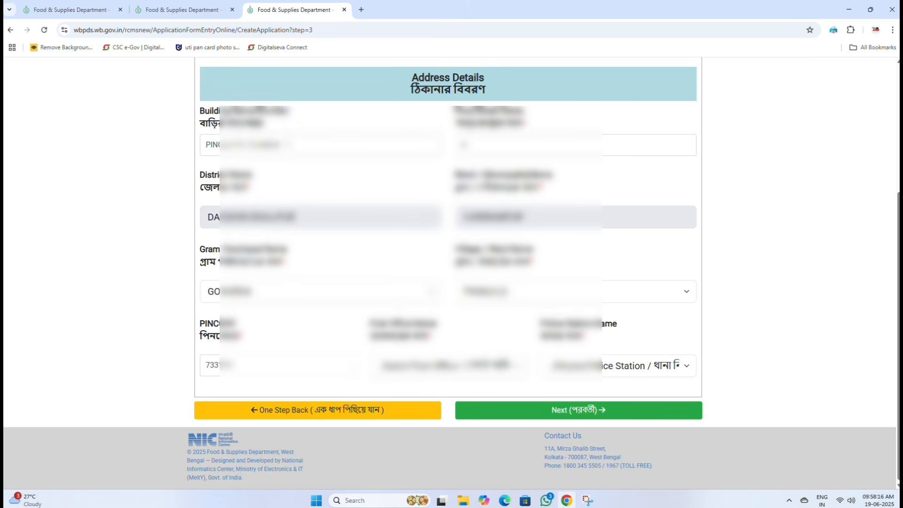
click(305, 150)
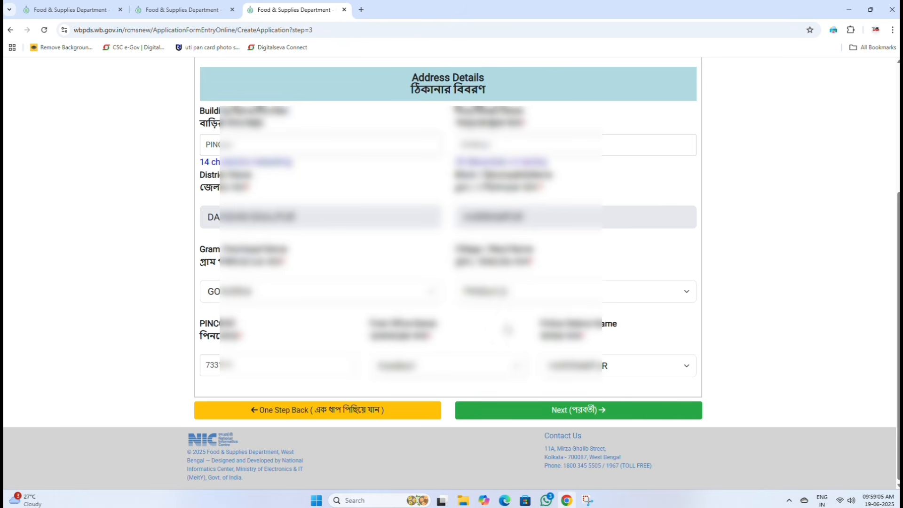
click(578, 415)
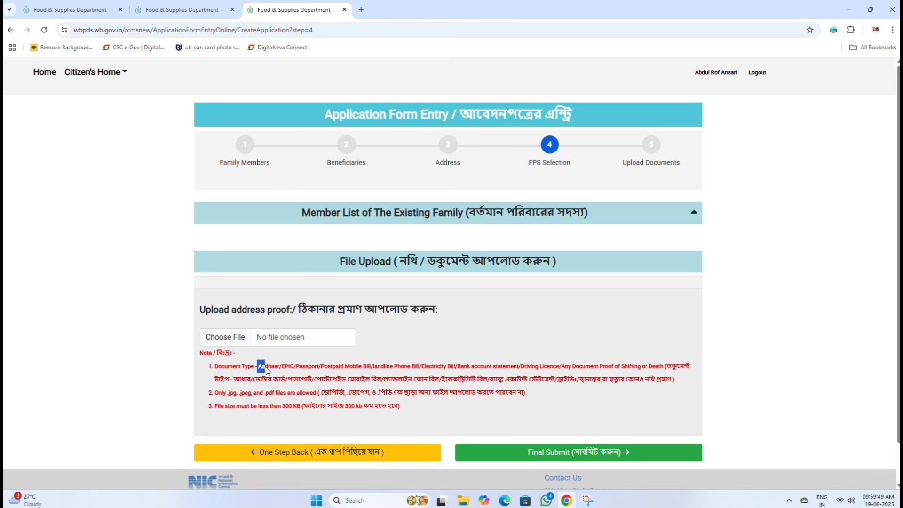
Review the upload notes on the Aadhaar requirement, allowed file type and 300 kb size limit
drag(276, 371, 281, 373)
double_click(283, 407)
drag(243, 395, 282, 405)
click(315, 403)
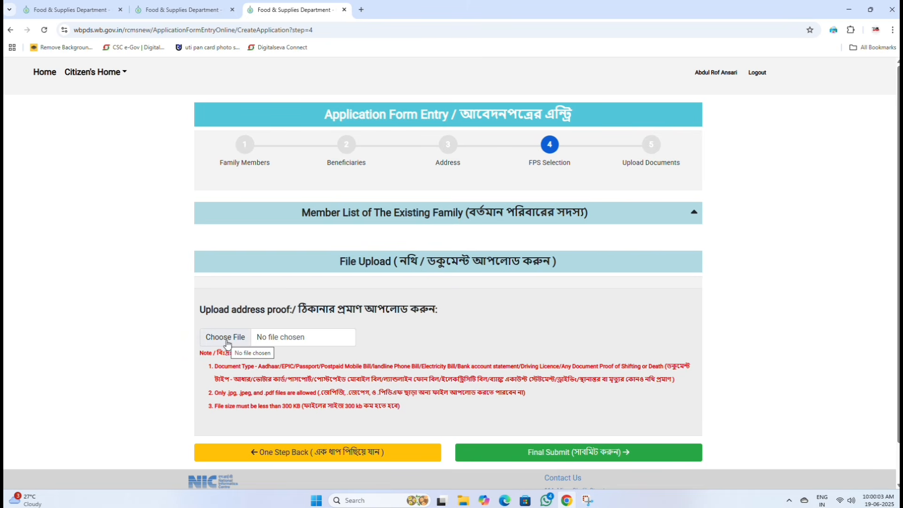
Attach the Aadhaar PDF from Downloads as address proof and submit the application
click(227, 338)
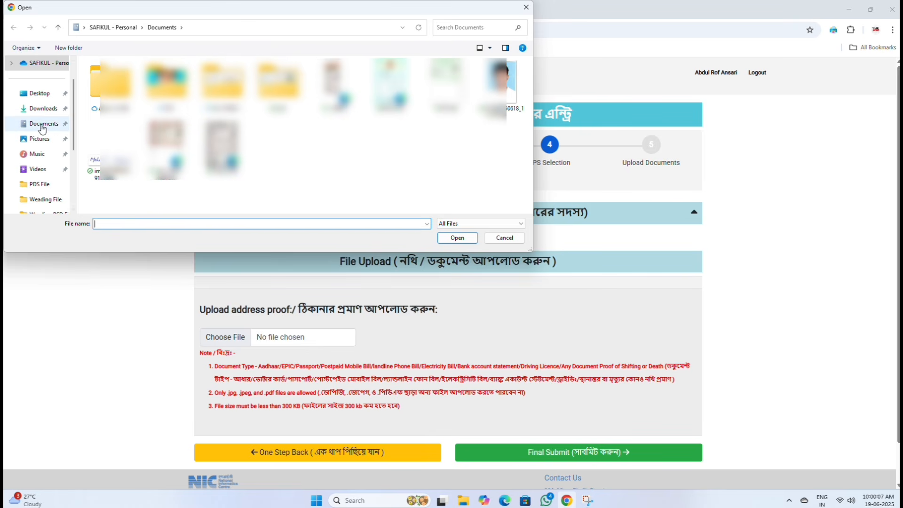
click(41, 109)
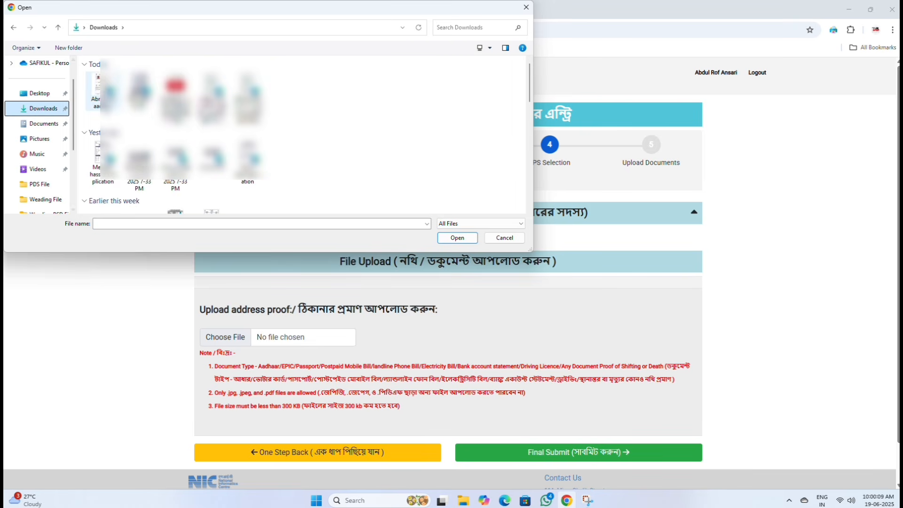
click(97, 89)
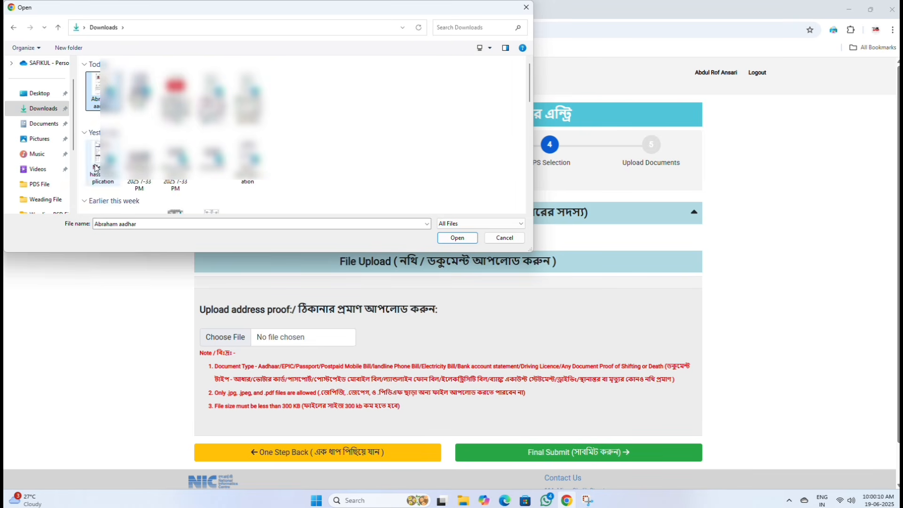
click(457, 238)
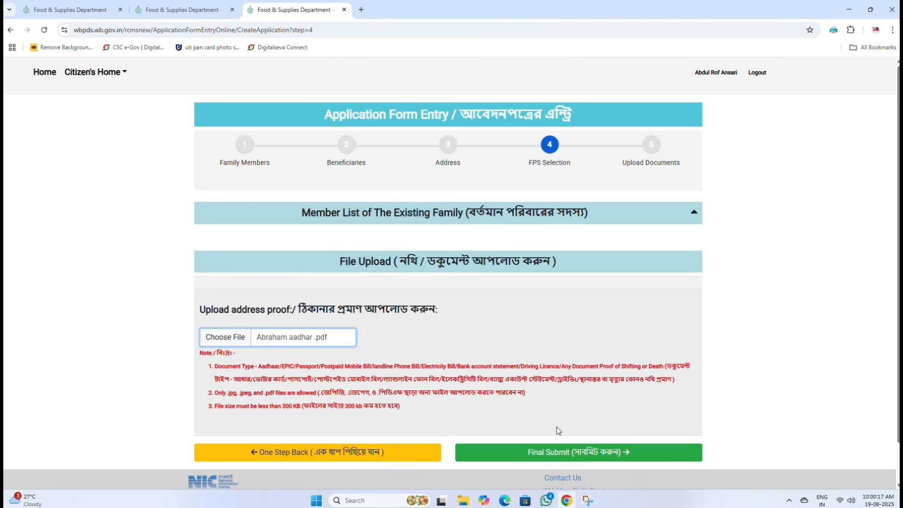
click(554, 353)
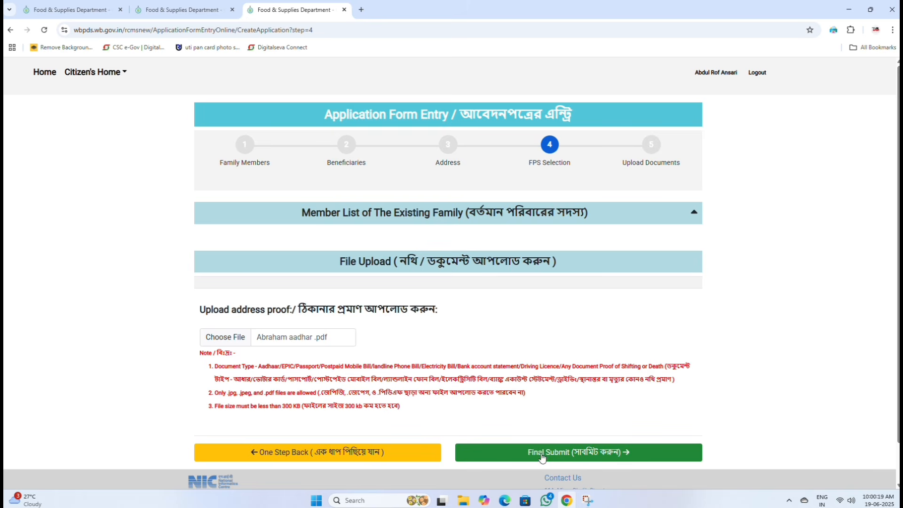
click(572, 455)
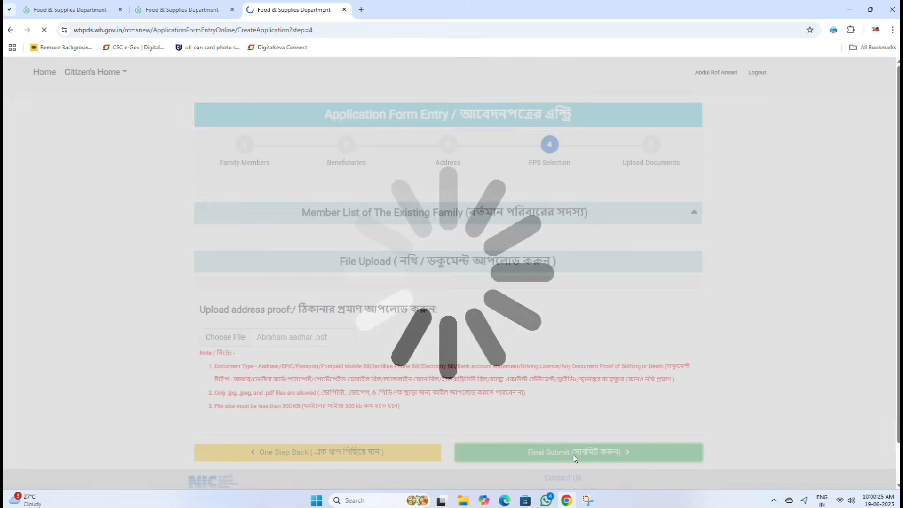